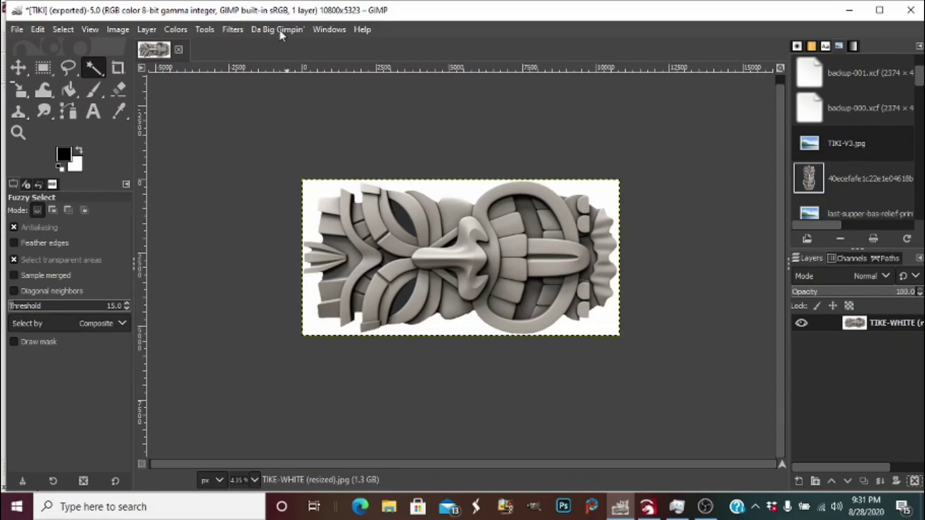
Check the image size in inches and millimetres in Scale Image, then cancel without resizing.
{"action": "left_click", "coordinate": [117, 30]}
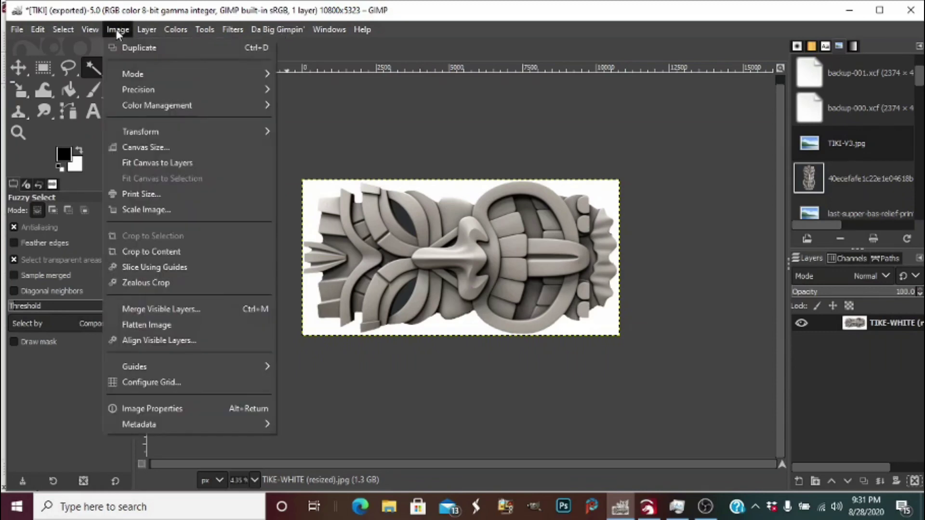
{"action": "left_click", "coordinate": [132, 211]}
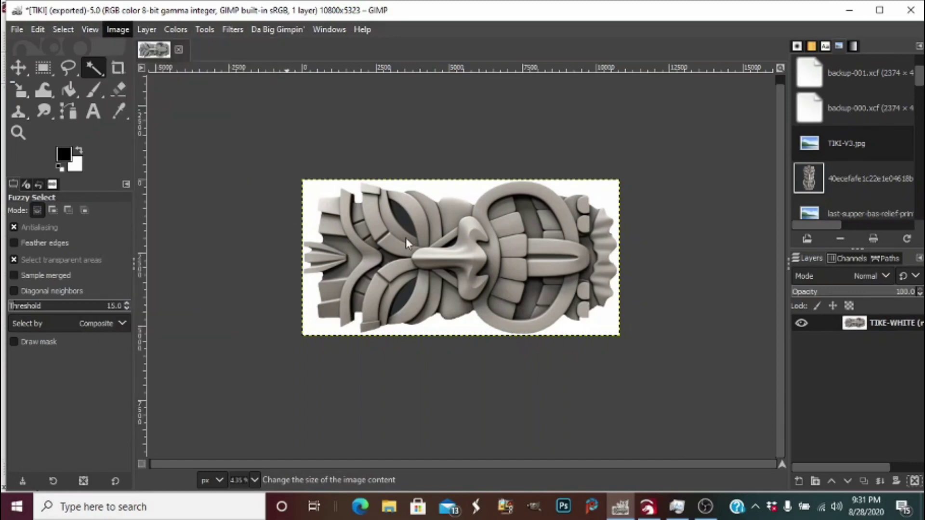
{"action": "left_click", "coordinate": [513, 239]}
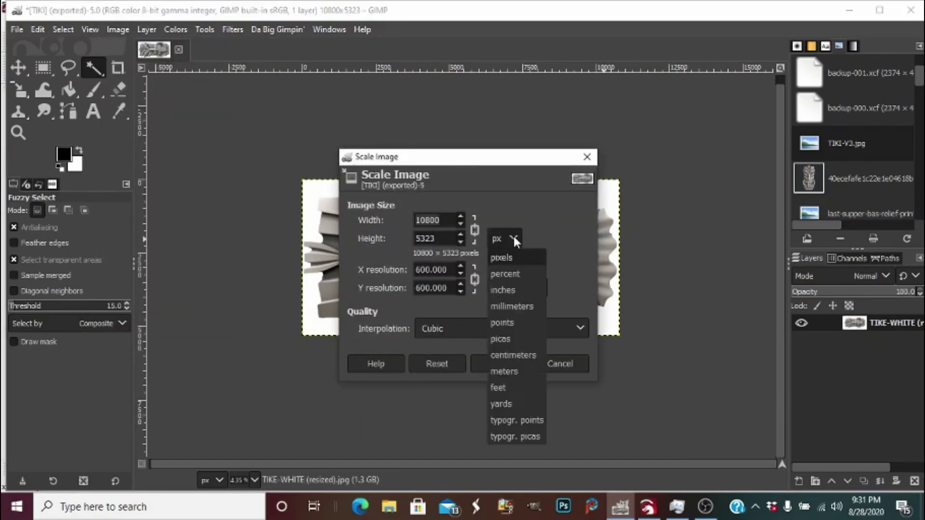
{"action": "left_click", "coordinate": [503, 289]}
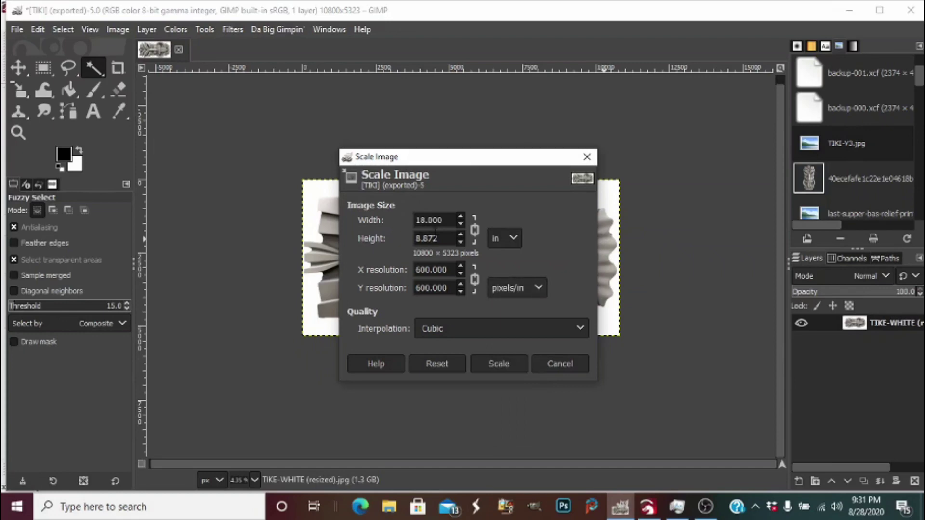
{"action": "left_click", "coordinate": [513, 239]}
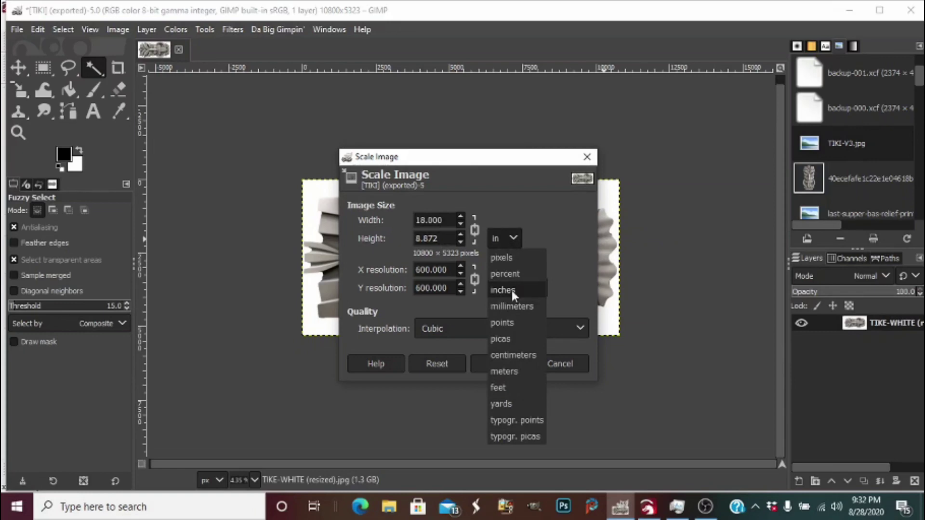
{"action": "left_click", "coordinate": [510, 307]}
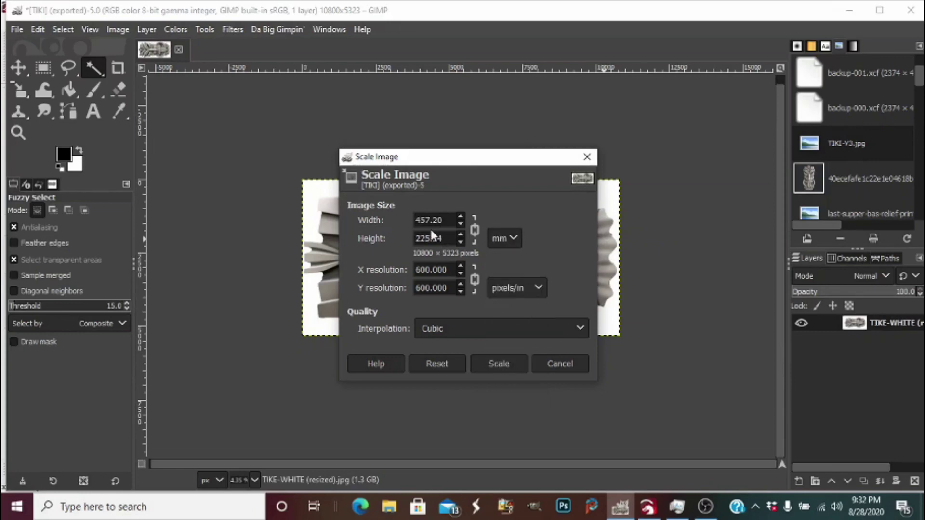
{"action": "key", "text": "ctrl+a"}
{"action": "left_click", "coordinate": [558, 363]}
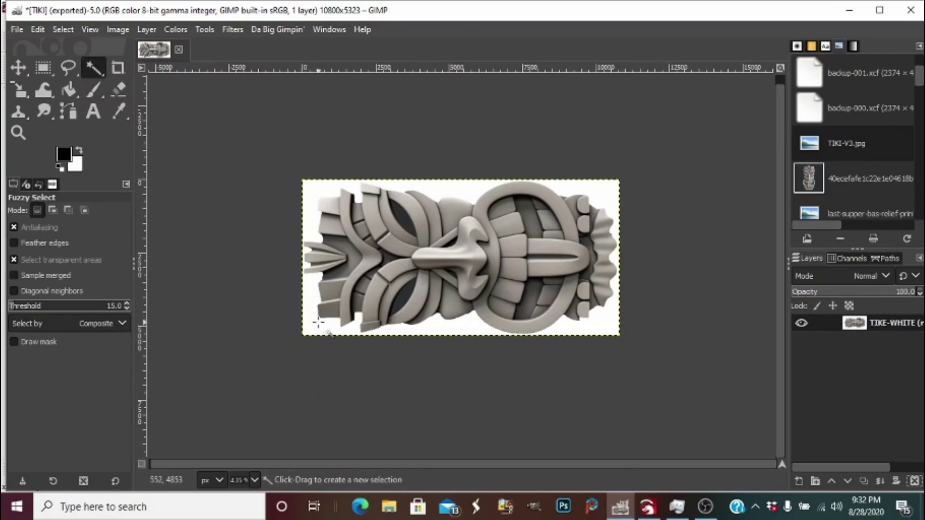
Fuzzy-select the lower-left white background, raising the threshold through 26.5 to 84.0.
{"action": "left_click", "coordinate": [318, 322]}
{"action": "left_click", "coordinate": [318, 323]}
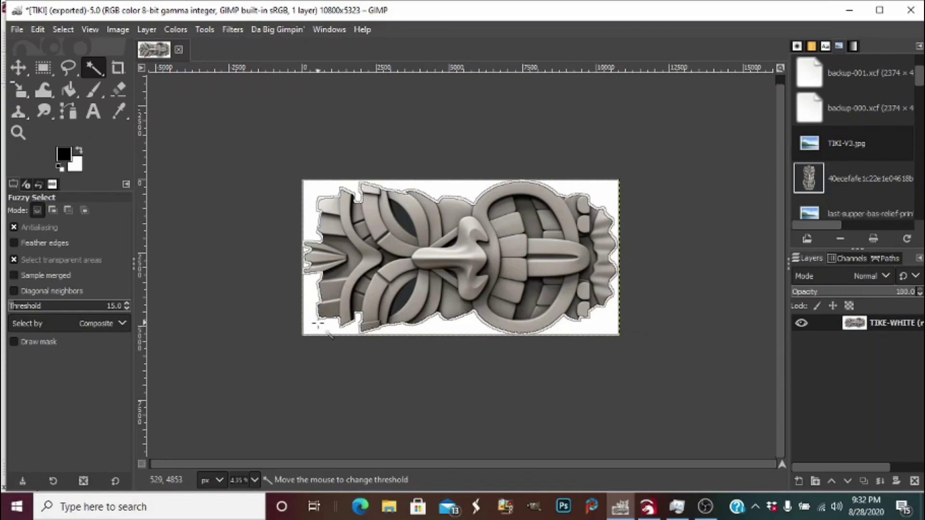
{"action": "left_click_drag", "start_coordinate": [317, 323], "coordinate": [319, 324]}
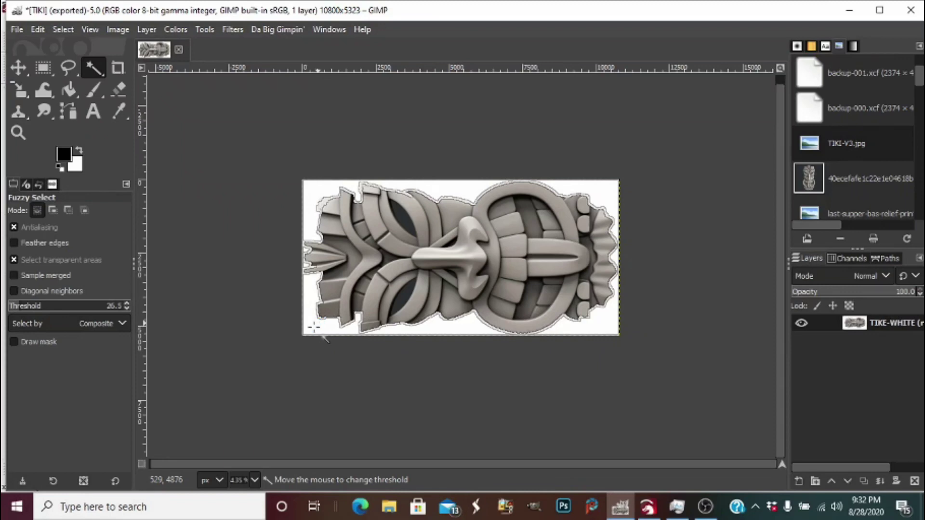
{"action": "left_click_drag", "start_coordinate": [314, 327], "coordinate": [313, 329]}
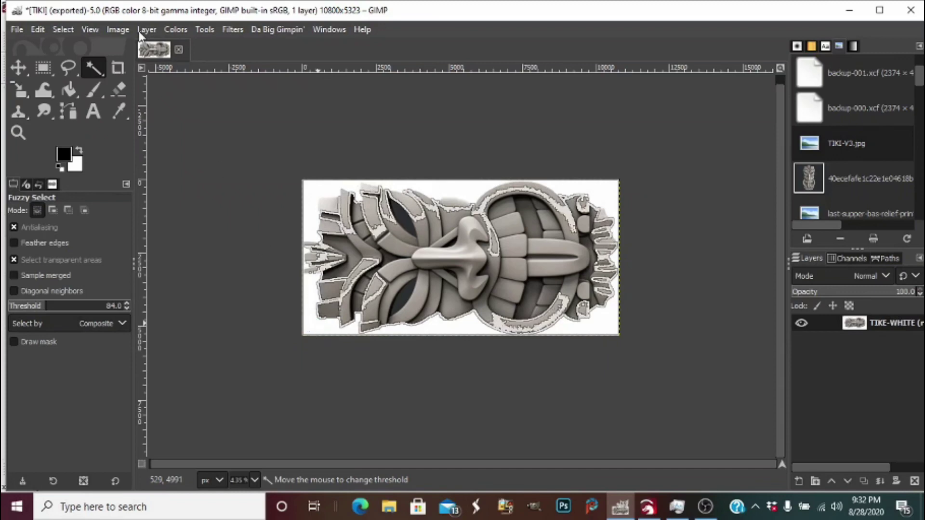
Clear the selection and reselect the background from the top left at threshold 15.0.
{"action": "left_click", "coordinate": [62, 28]}
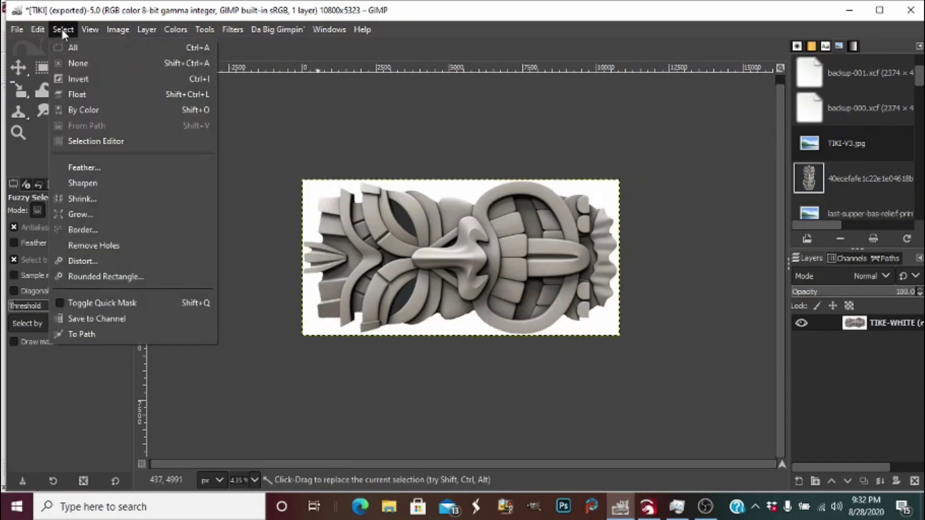
{"action": "left_click", "coordinate": [74, 63]}
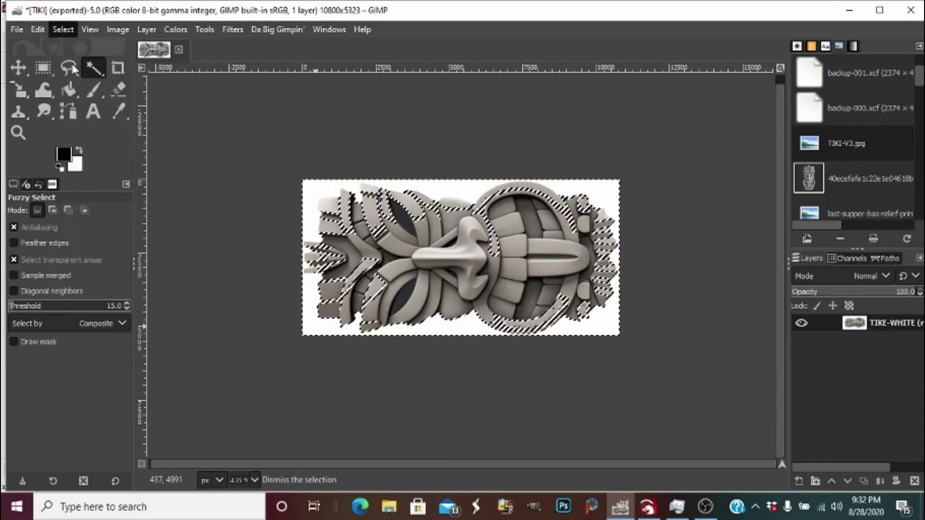
{"action": "left_click", "coordinate": [311, 191]}
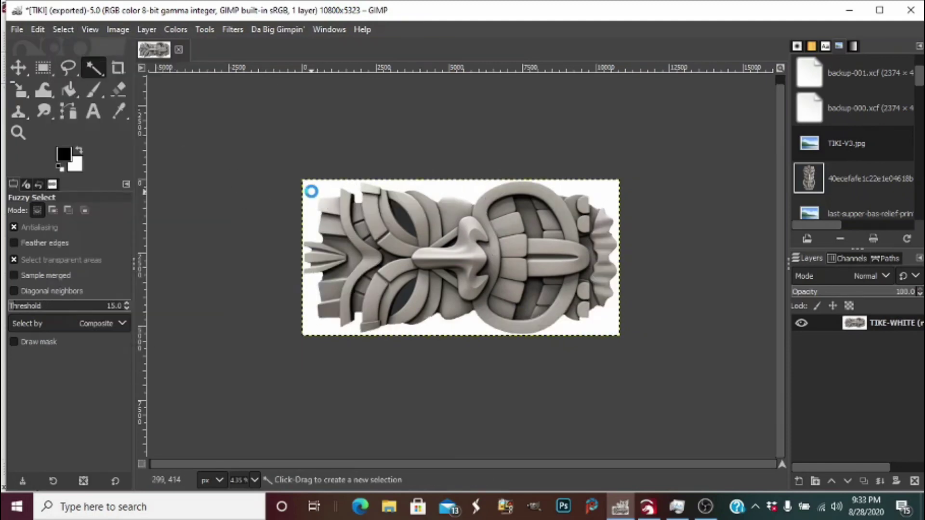
{"action": "left_click_drag", "start_coordinate": [312, 191], "coordinate": [312, 189]}
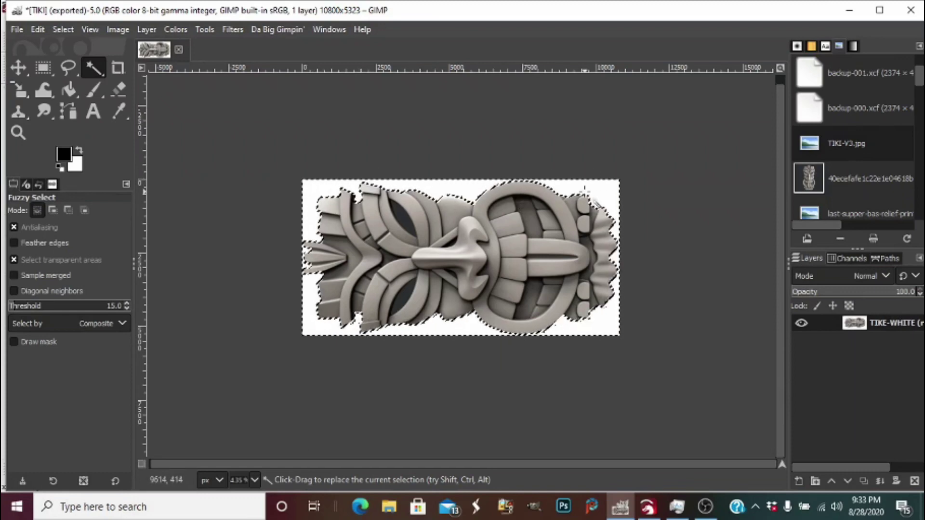
{"action": "left_click", "coordinate": [40, 31]}
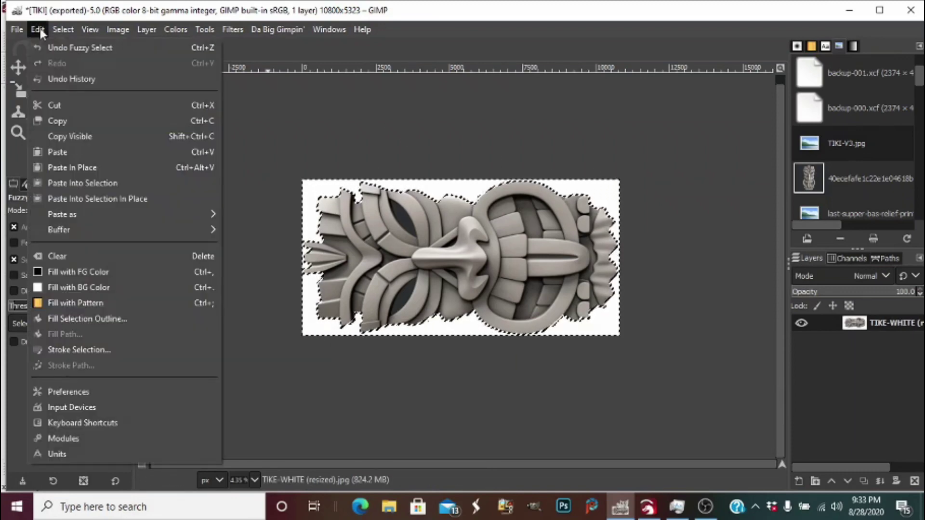
Copy the selected background, add a new Layer Group, and paste it as a Pasted Layer.
{"action": "left_click", "coordinate": [70, 123]}
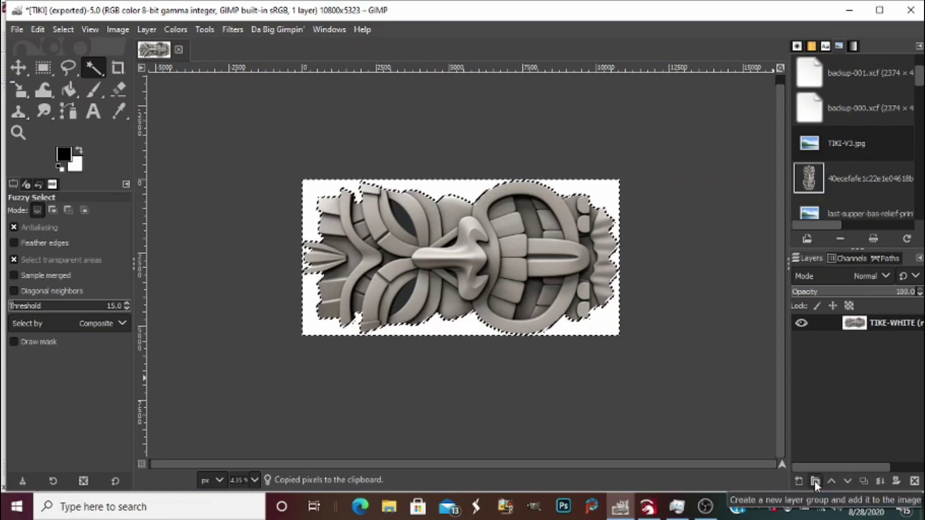
{"action": "left_click", "coordinate": [814, 481]}
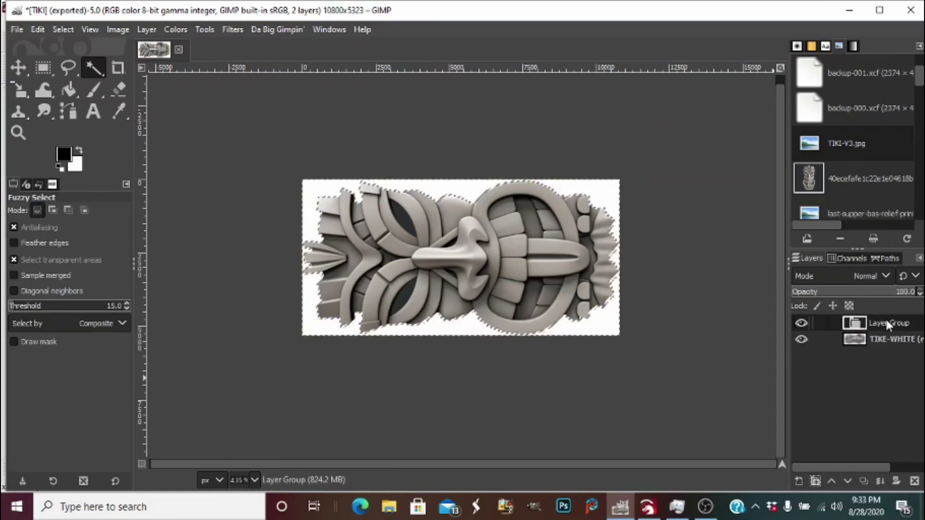
{"action": "key", "text": "ctrl+v"}
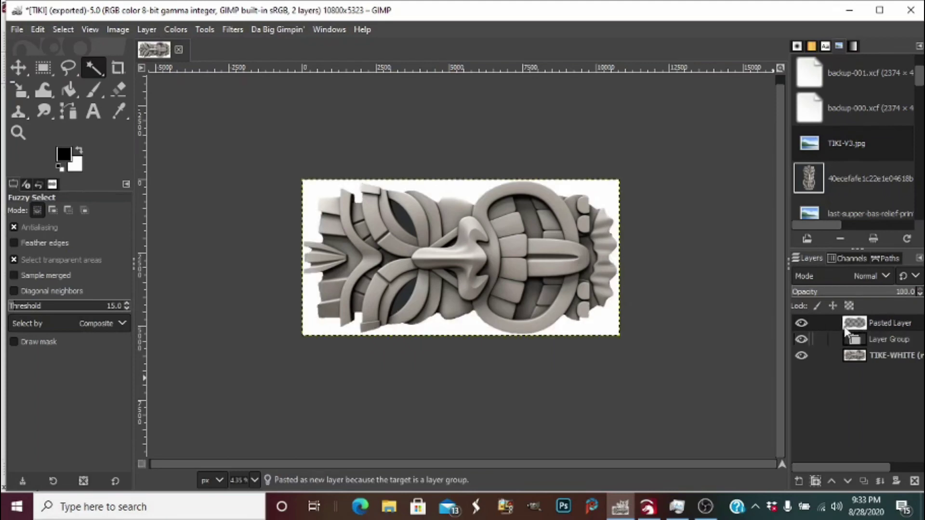
Preview the pasted layer with TIKE-WHITE hidden, then show and select TIKE-WHITE again.
{"action": "left_click", "coordinate": [802, 356]}
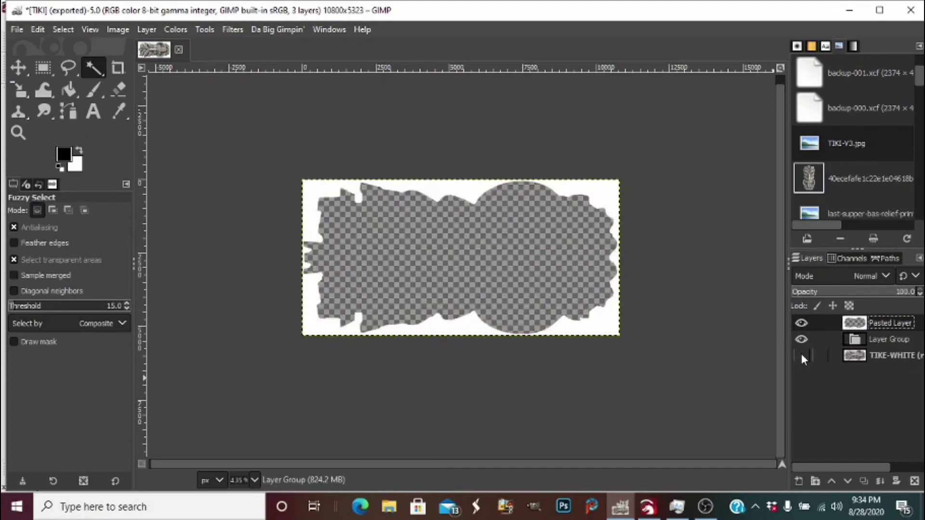
{"action": "left_click", "coordinate": [548, 251]}
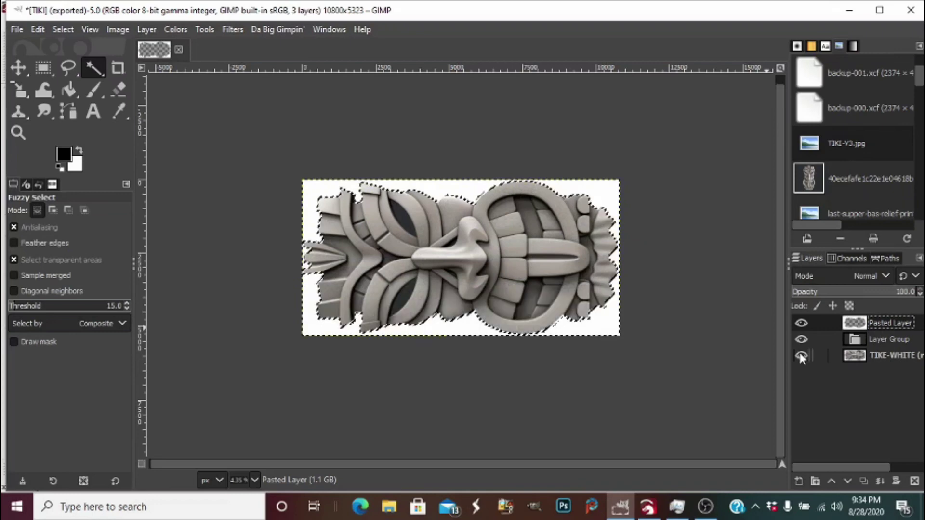
{"action": "left_click", "coordinate": [801, 356]}
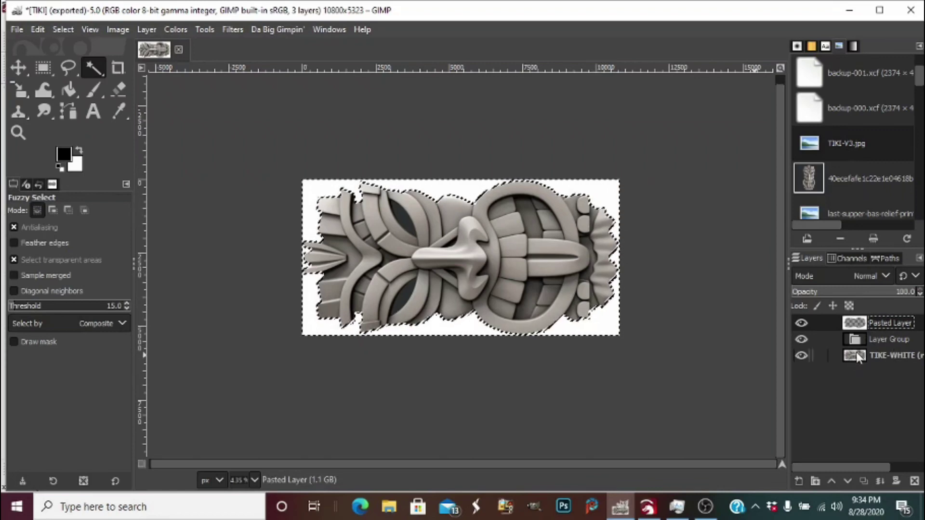
{"action": "left_click", "coordinate": [882, 359]}
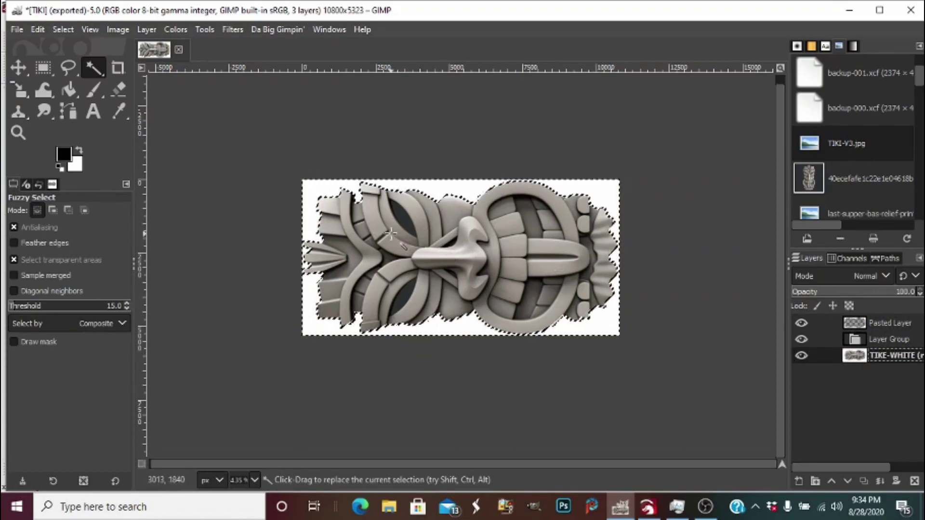
Use Select > None to dismiss the background marching outline.
{"action": "left_click", "coordinate": [70, 27]}
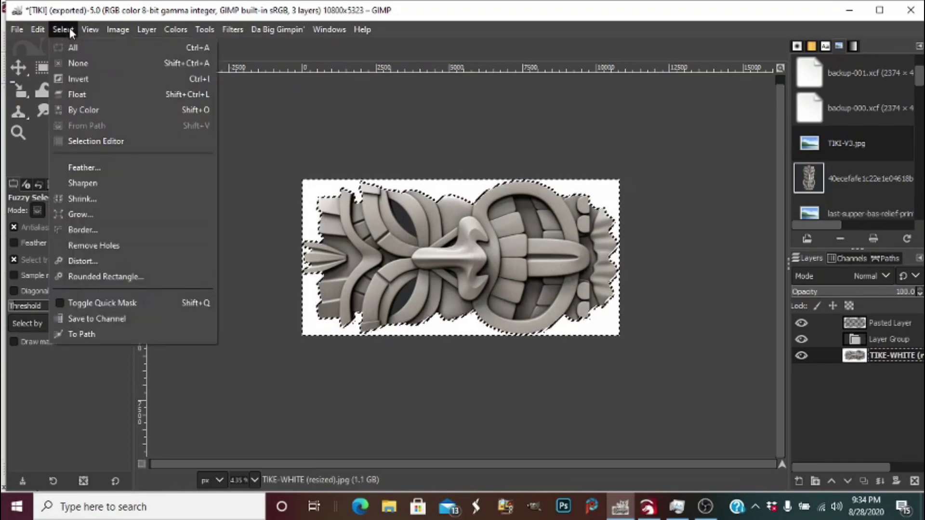
{"action": "left_click", "coordinate": [76, 65]}
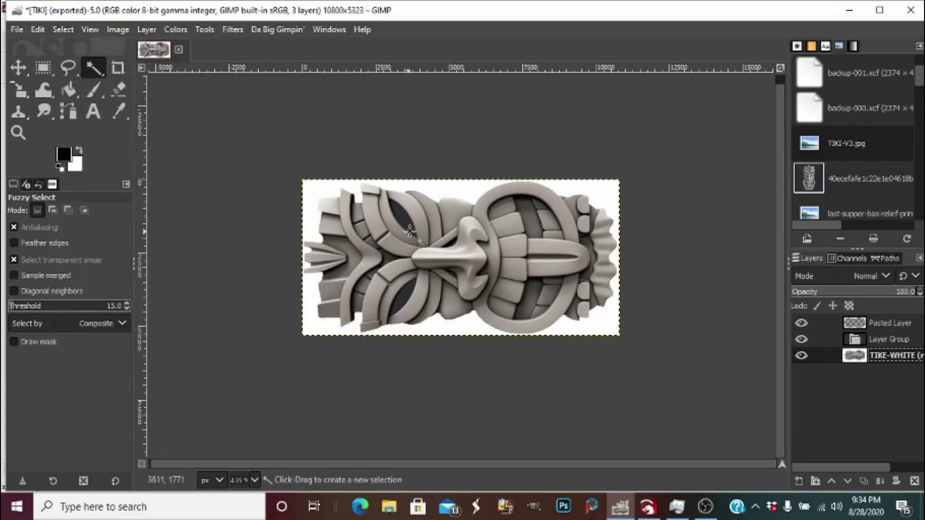
{"action": "left_click", "coordinate": [274, 33]}
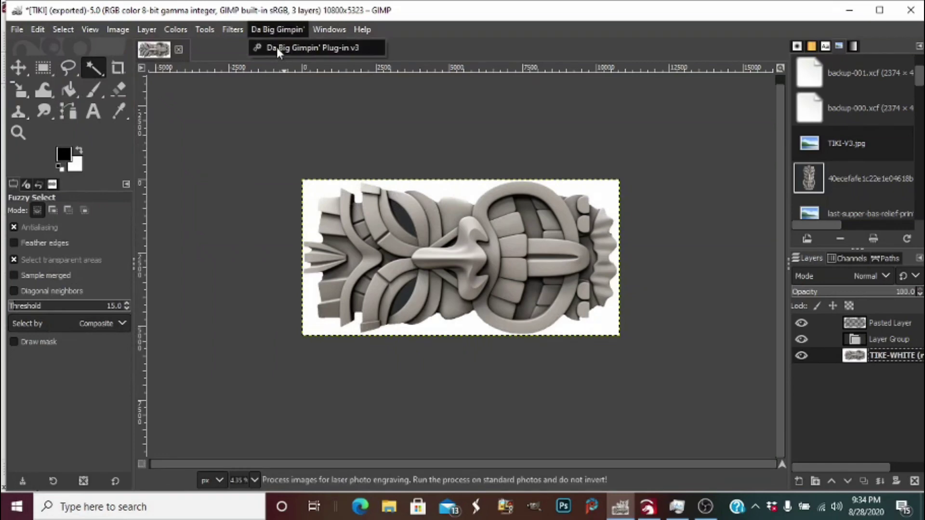
Run Da Big Gimpin' Plug-in v3: Wood process, 600 DPI, 457.2 mm max width and height.
{"action": "left_click", "coordinate": [276, 48]}
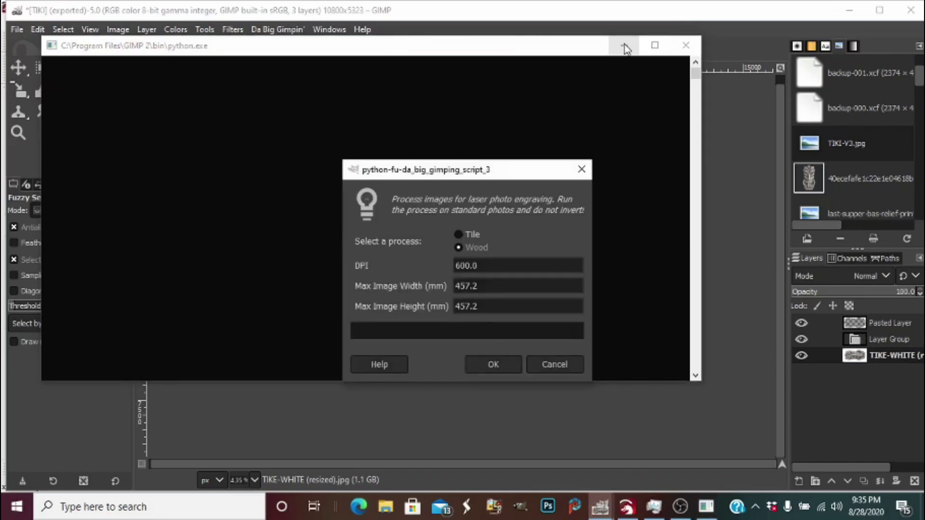
{"action": "left_click", "coordinate": [625, 47]}
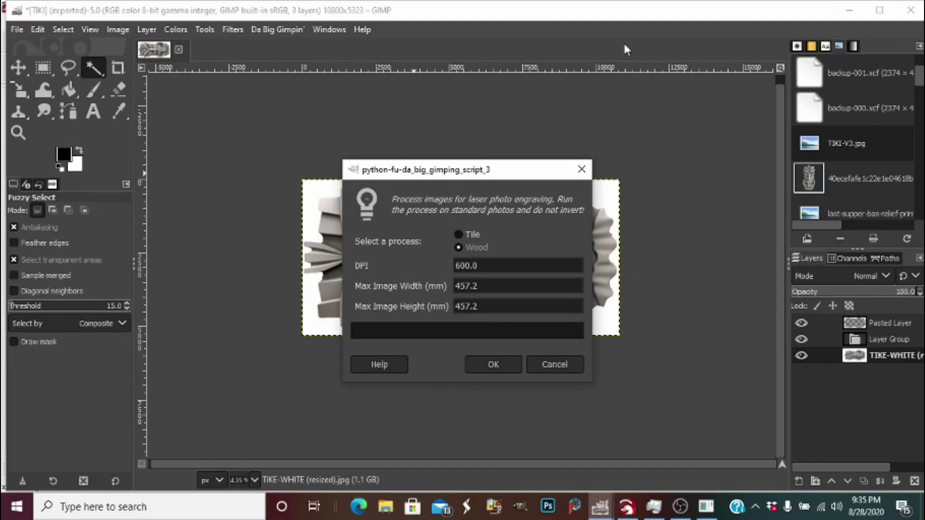
{"action": "triple_click", "coordinate": [489, 284]}
{"action": "left_click", "coordinate": [487, 305]}
{"action": "triple_click", "coordinate": [486, 306]}
{"action": "left_click_drag", "start_coordinate": [509, 171], "coordinate": [744, 299]}
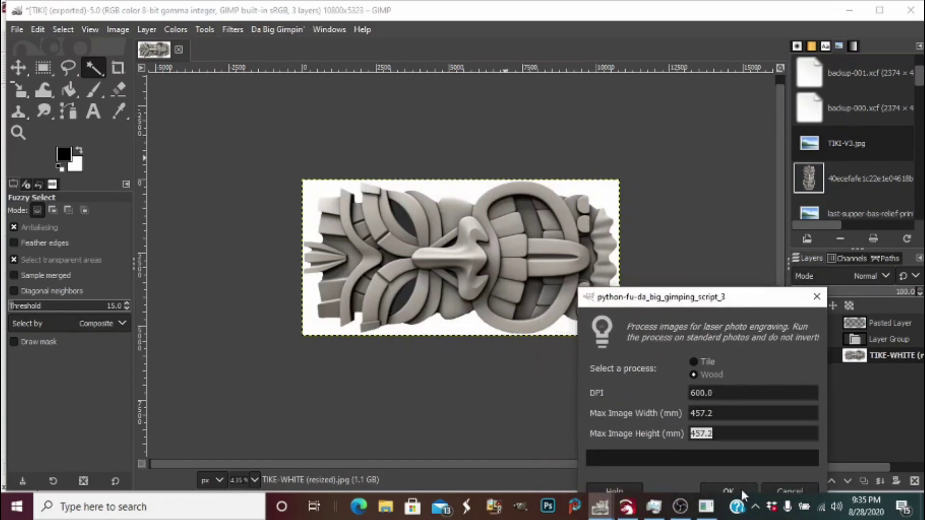
{"action": "left_click", "coordinate": [729, 489]}
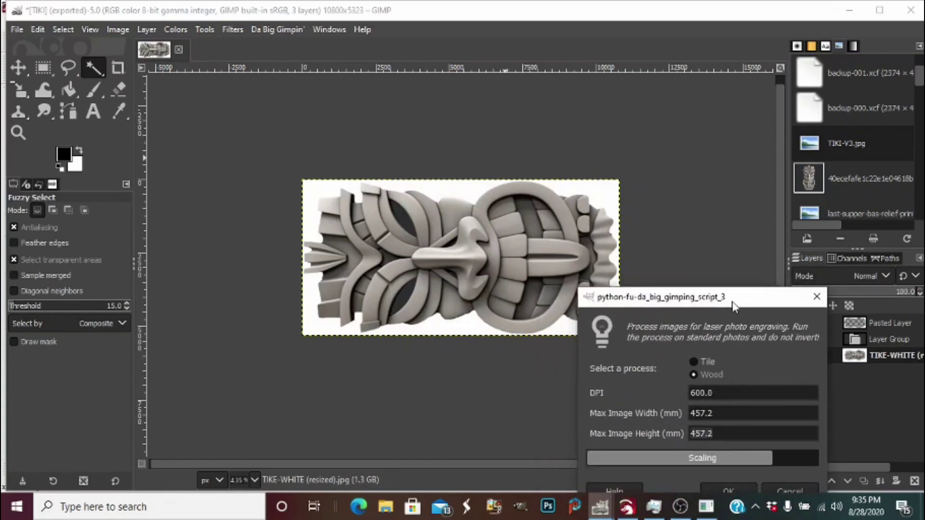
Move the running plug-in window aside while the Wood process finishes.
{"action": "left_click_drag", "start_coordinate": [733, 307], "coordinate": [803, 378]}
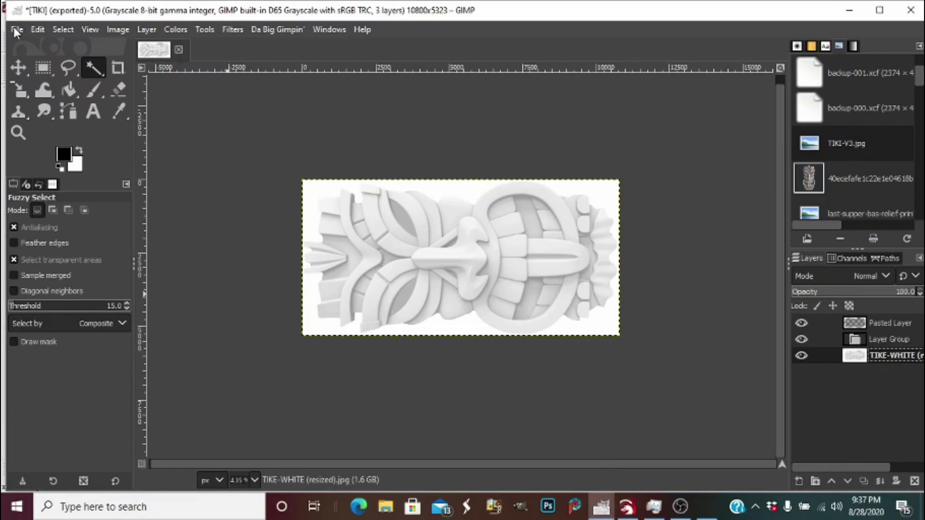
{"action": "left_click", "coordinate": [16, 31]}
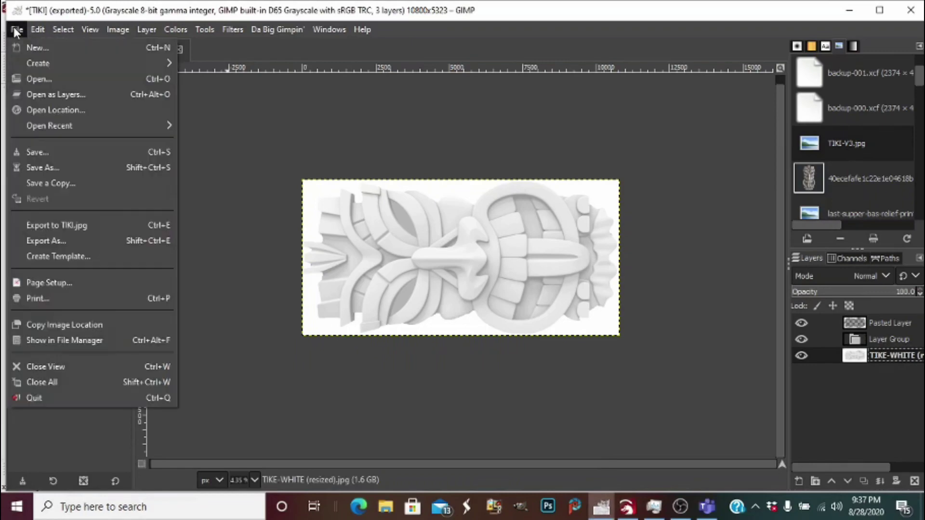
{"action": "left_click", "coordinate": [44, 242]}
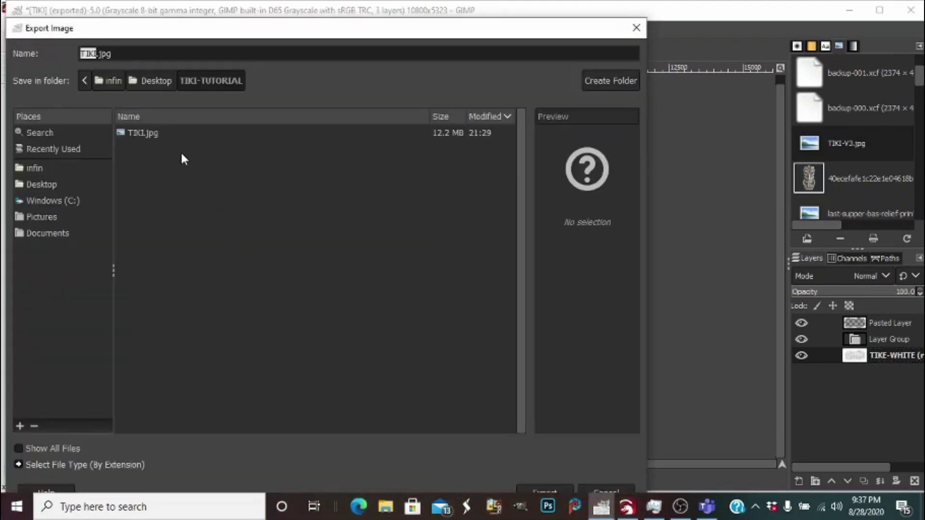
{"action": "key", "text": "Right"}
{"action": "type", "text": "_V3_600DPI"}
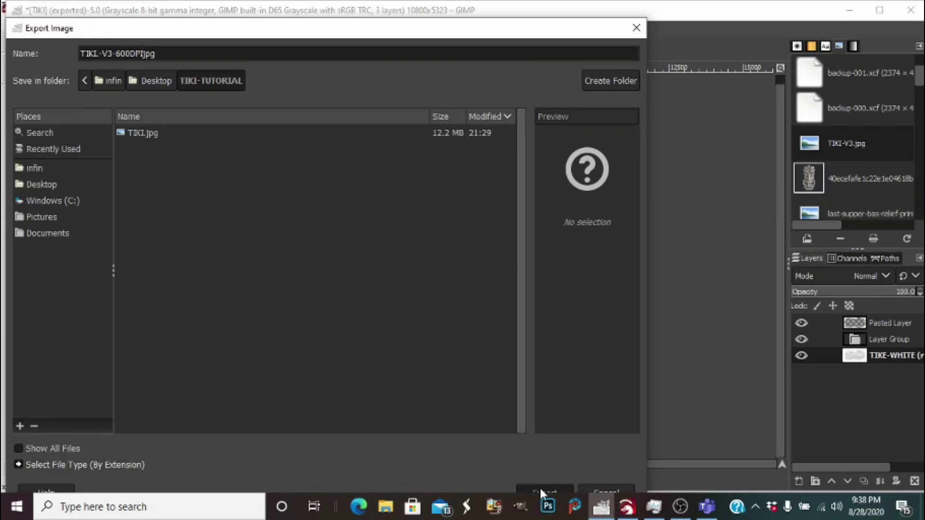
{"action": "left_click", "coordinate": [540, 487]}
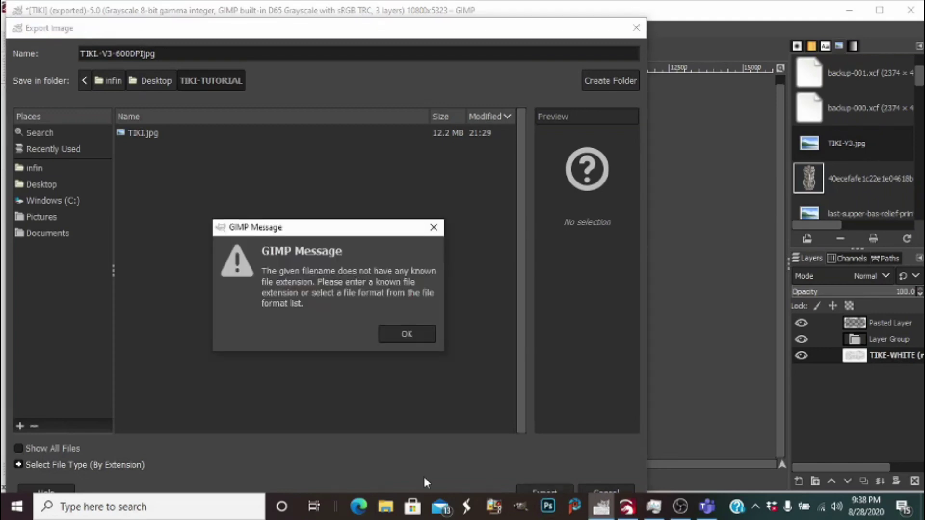
{"action": "left_click", "coordinate": [408, 339]}
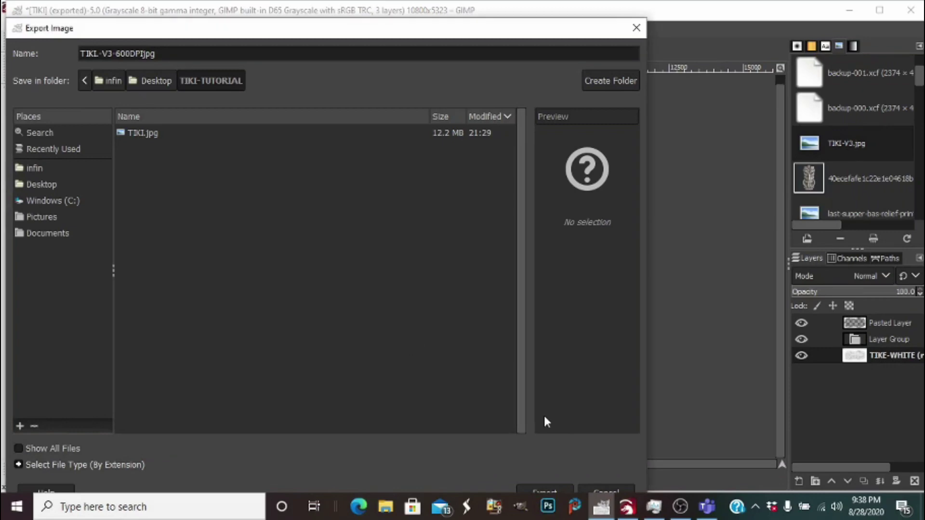
{"action": "left_click", "coordinate": [586, 485]}
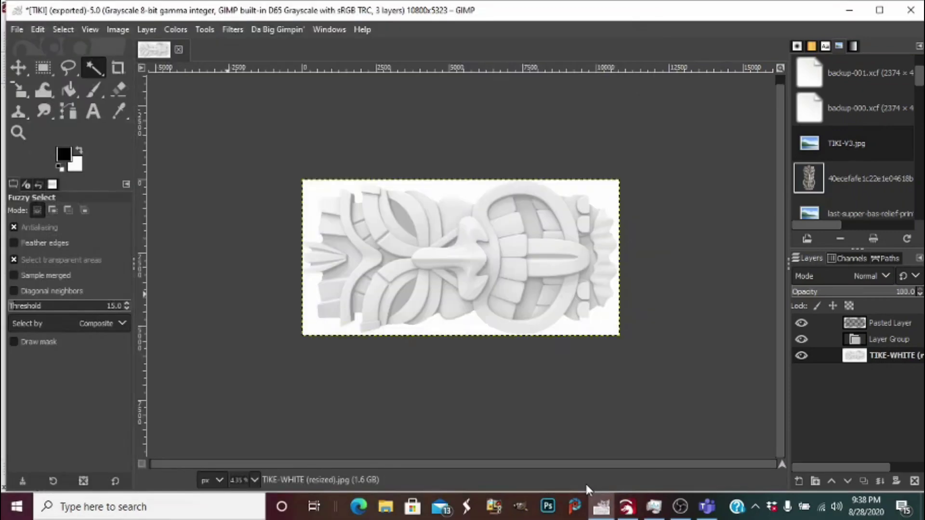
Flatten the image and export it as TIKI-V3-600.jpg in the TIKI-TUTORIAL folder.
{"action": "right_click", "coordinate": [888, 357]}
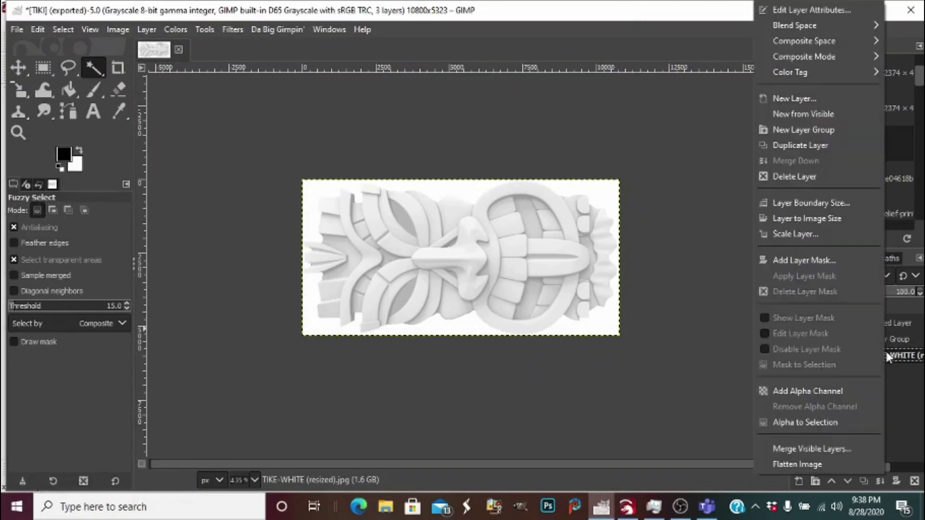
{"action": "left_click", "coordinate": [818, 465]}
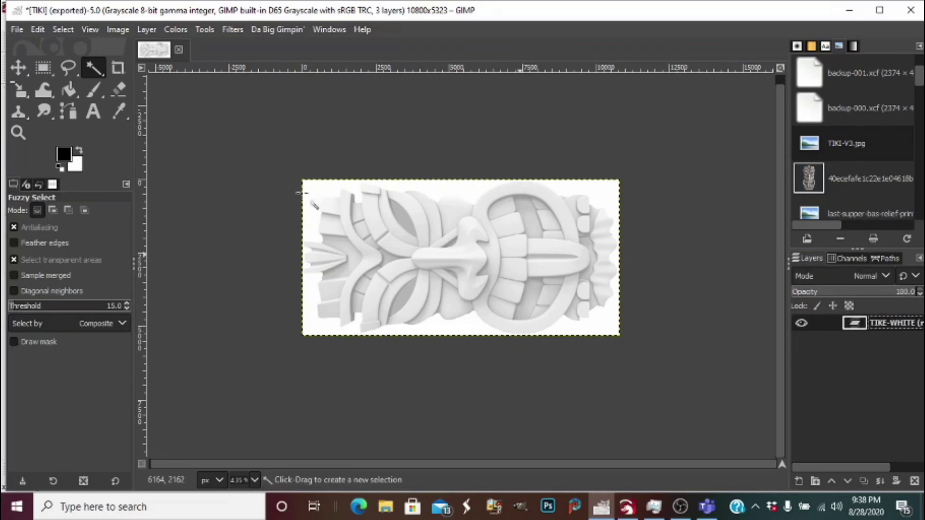
{"action": "left_click", "coordinate": [17, 29]}
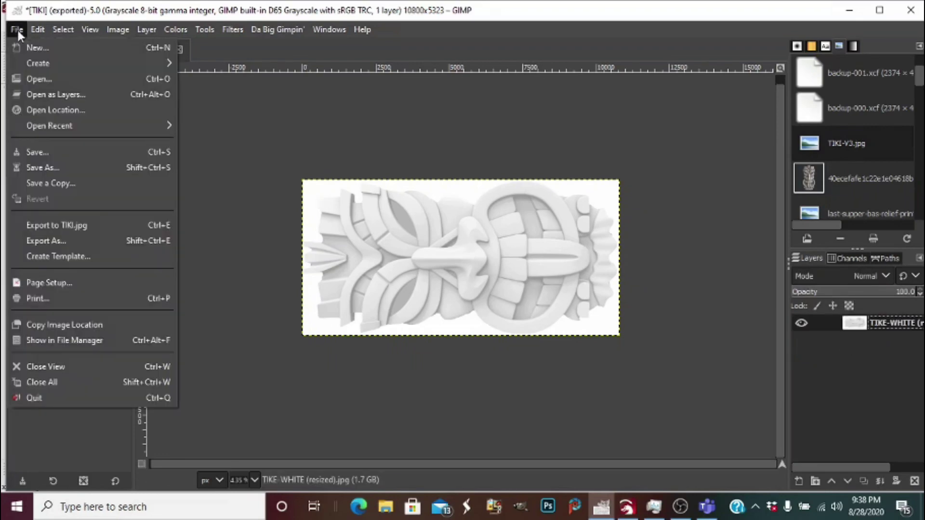
{"action": "left_click", "coordinate": [50, 241]}
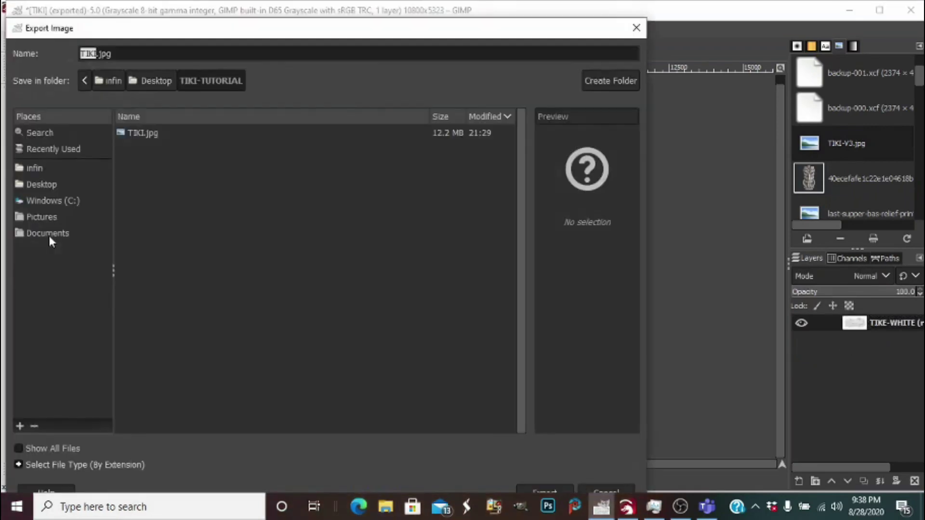
{"action": "left_click", "coordinate": [96, 54]}
{"action": "type", "text": "-V3-600"}
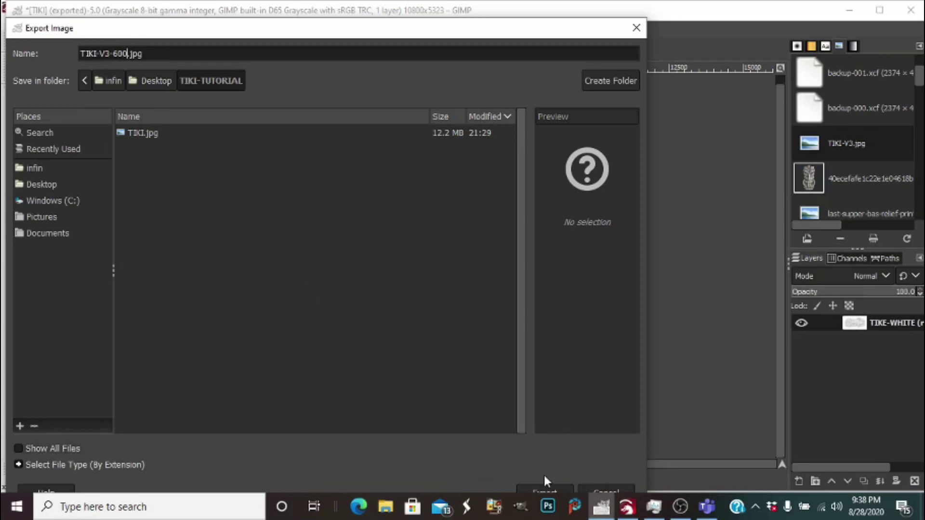
{"action": "left_click", "coordinate": [539, 486]}
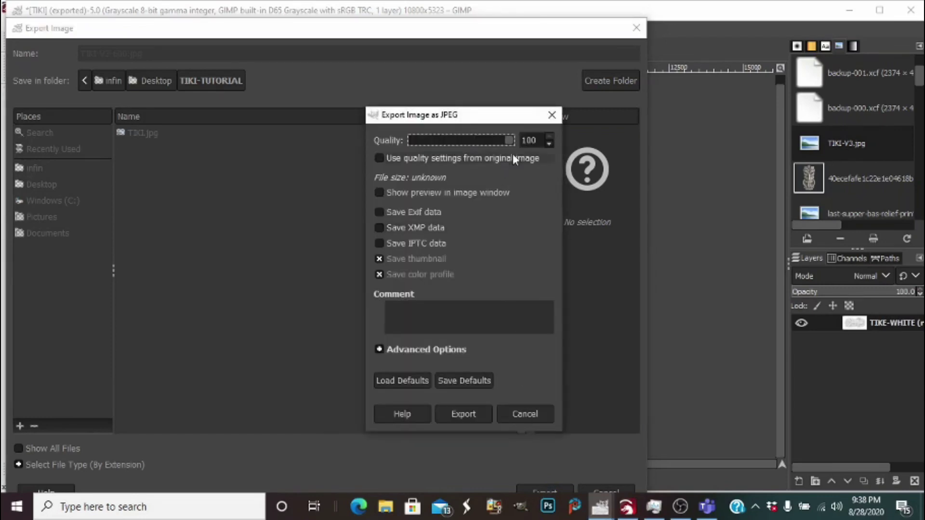
Set the JPEG quality to 100 and complete the TIKI-V3-600.jpg export.
{"action": "key", "text": "Tab"}
{"action": "type", "text": "90"}
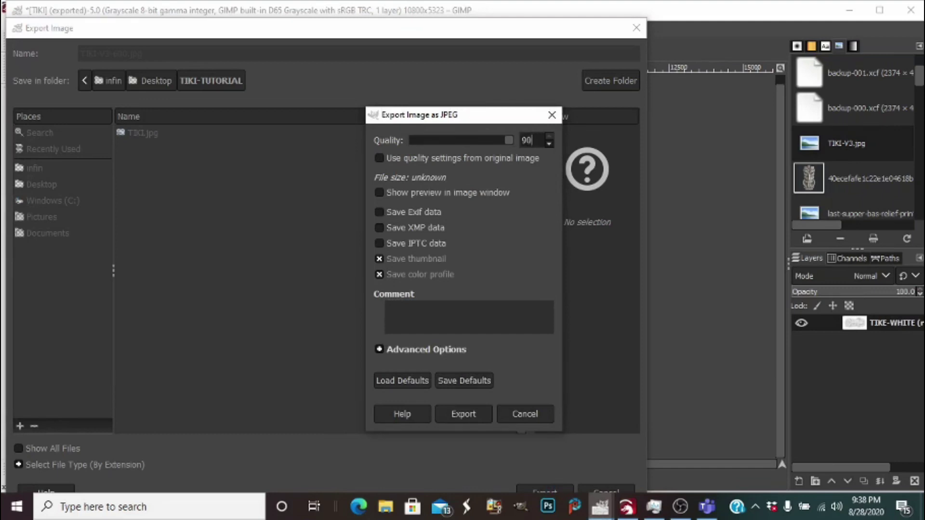
{"action": "key", "text": "BackSpace"}
{"action": "key", "text": "BackSpace"}
{"action": "type", "text": "100"}
{"action": "left_click", "coordinate": [466, 413]}
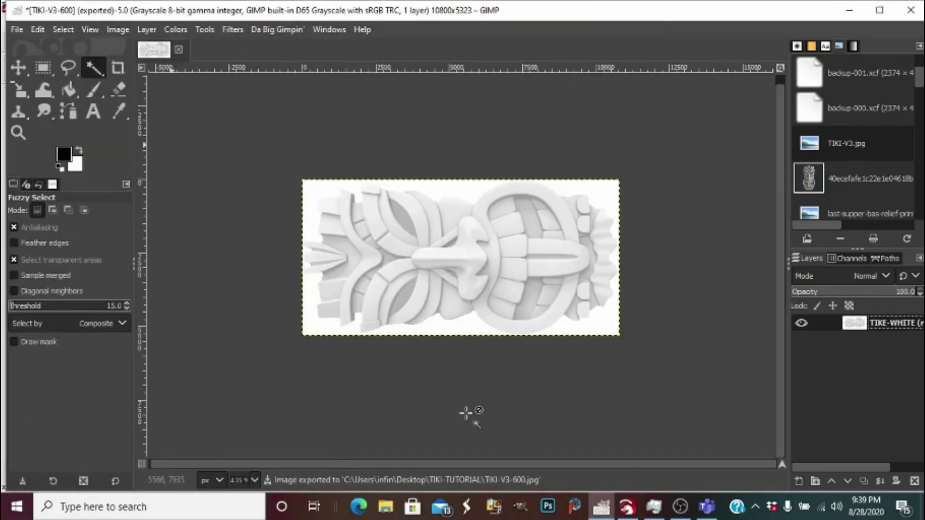
{"action": "left_click", "coordinate": [628, 511]}
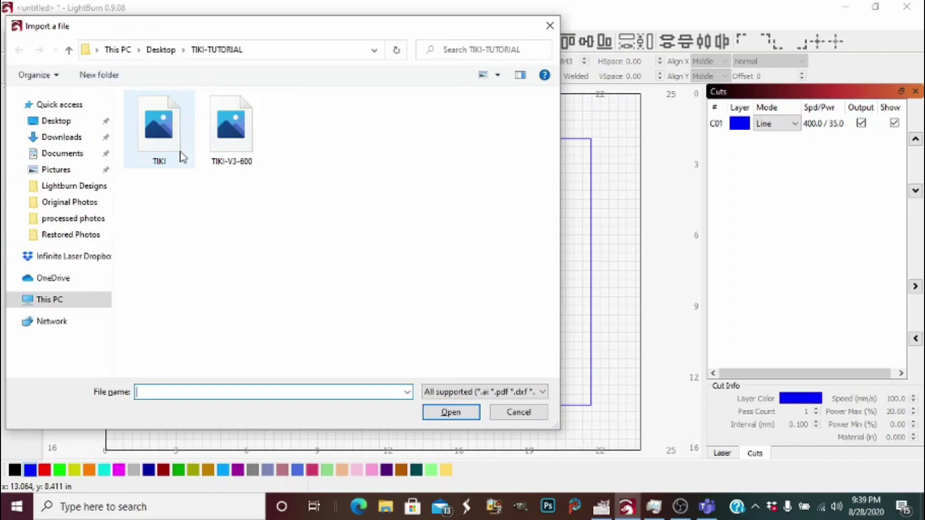
Import TIKI-V3-600.jpg from the TIKI-TUTORIAL folder onto the LightBurn canvas.
{"action": "double_click", "coordinate": [215, 137]}
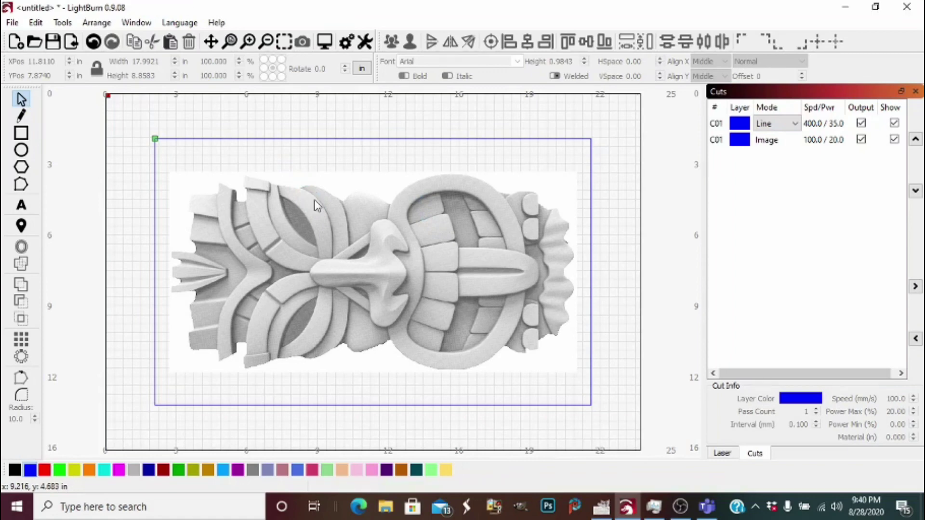
Align the Tiki image's centre with the blue rectangle, then deselect both objects.
{"action": "left_click", "coordinate": [316, 205]}
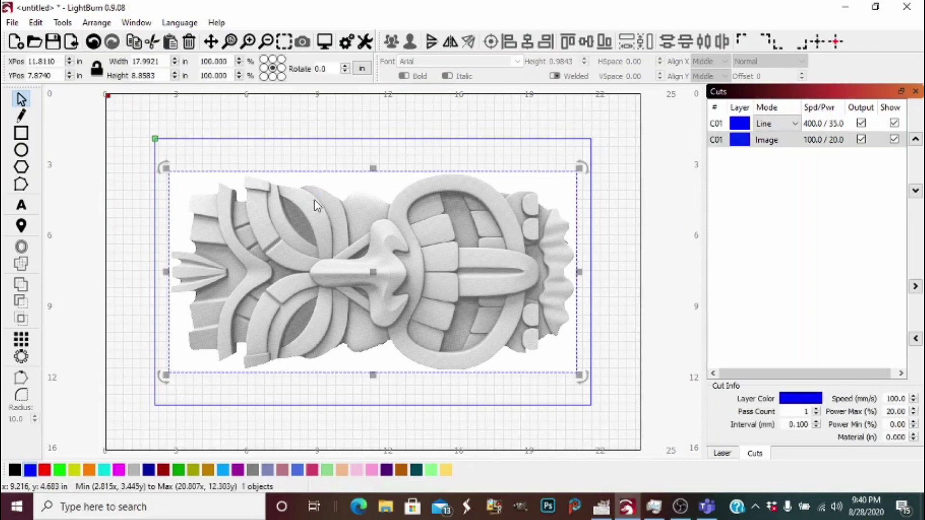
{"action": "left_click", "coordinate": [353, 139], "text": "shift"}
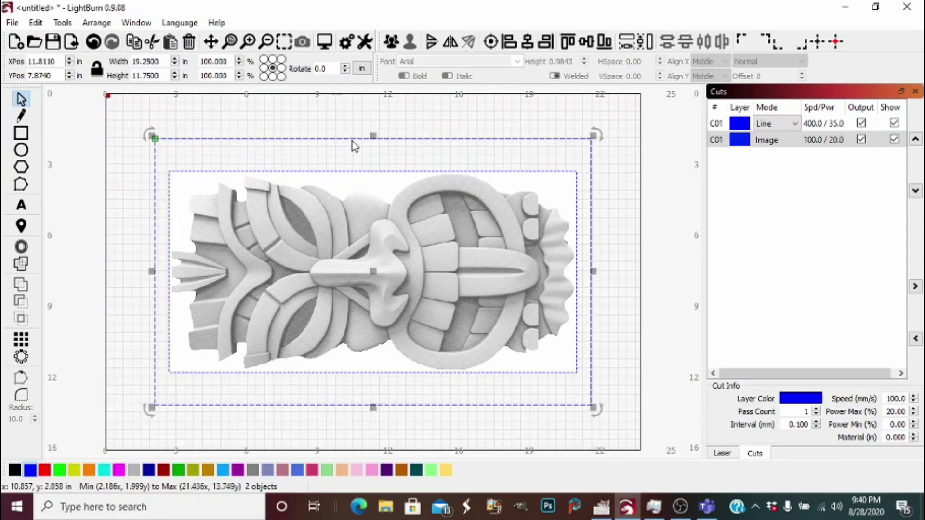
{"action": "left_click", "coordinate": [491, 45]}
{"action": "left_click", "coordinate": [515, 114]}
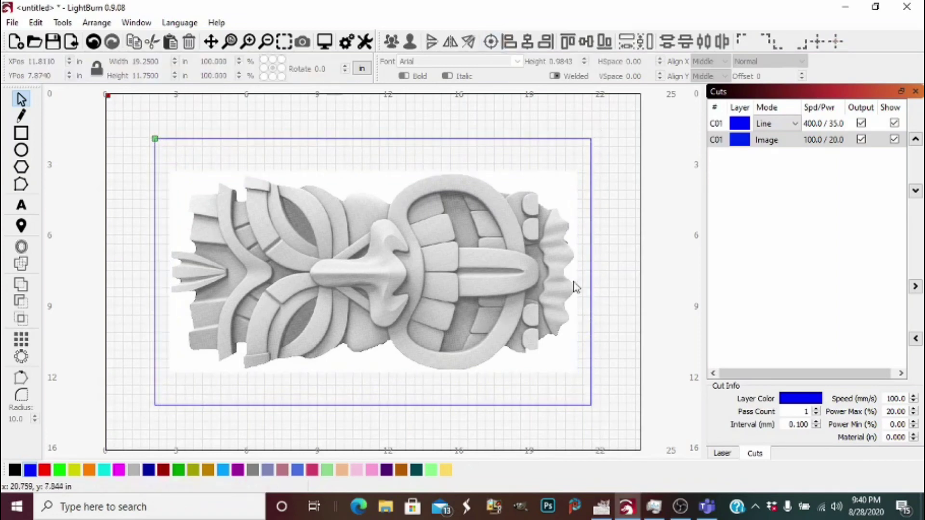
{"action": "left_click", "coordinate": [810, 146]}
Give the Image layer a speed of 174 mm/s with 70% max and min power.
{"action": "double_click", "coordinate": [809, 147]}
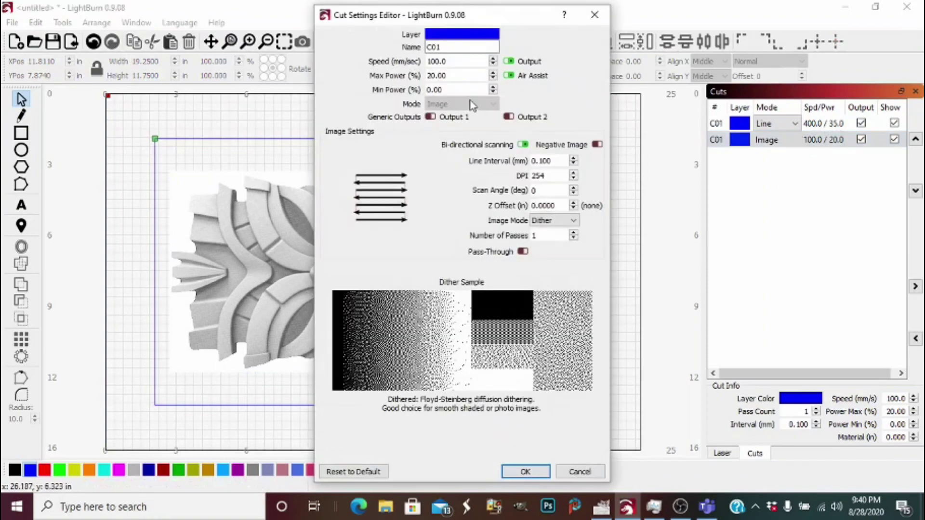
{"action": "double_click", "coordinate": [469, 66]}
{"action": "type", "text": "174"}
{"action": "key", "text": "Tab"}
{"action": "type", "text": "70"}
{"action": "key", "text": "Tab"}
{"action": "type", "text": "70"}
{"action": "key", "text": "Tab"}
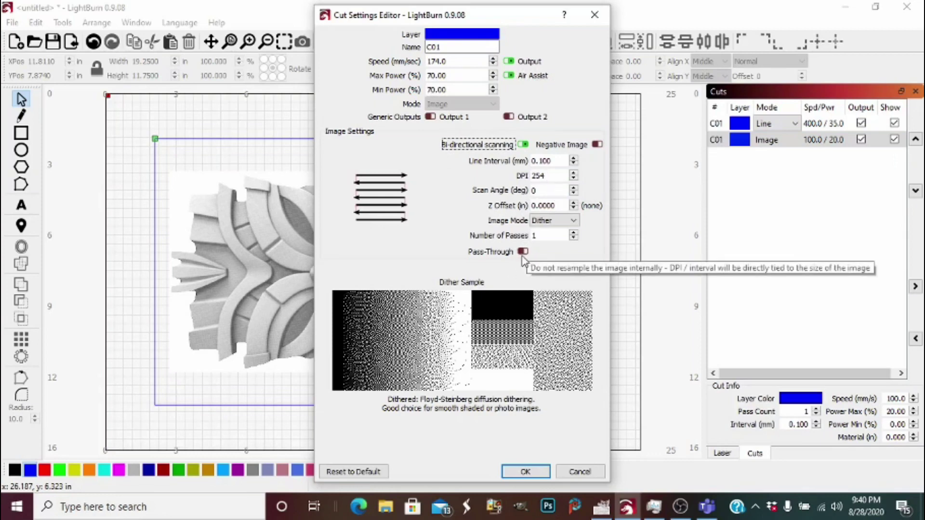
Set 600 DPI, keep Threshold image mode, enable pass-through and apply the settings.
{"action": "double_click", "coordinate": [552, 175]}
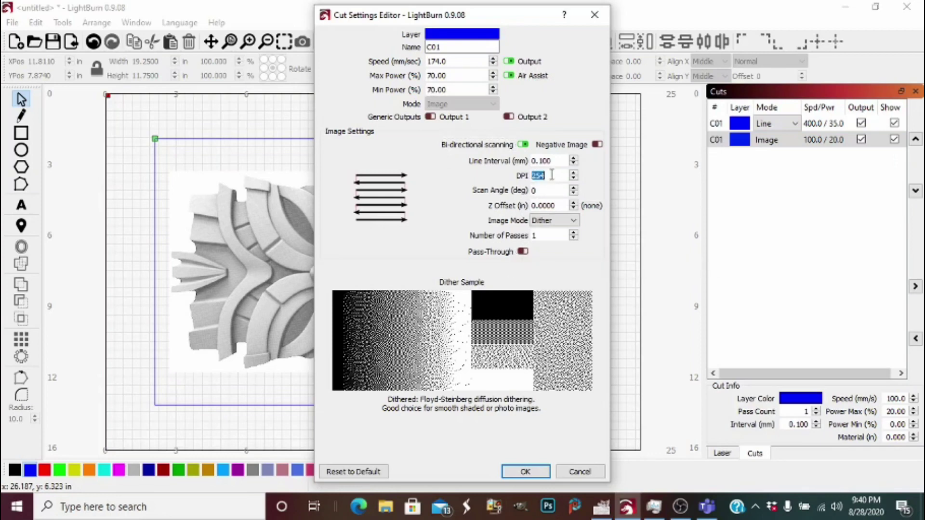
{"action": "type", "text": "600"}
{"action": "key", "text": "Tab"}
{"action": "left_click", "coordinate": [523, 253]}
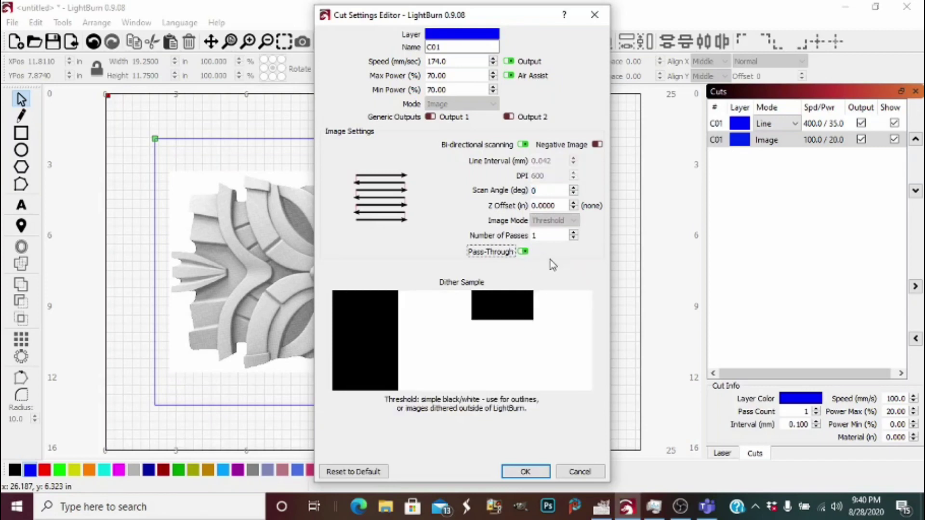
{"action": "left_click", "coordinate": [524, 252]}
{"action": "left_click", "coordinate": [554, 220]}
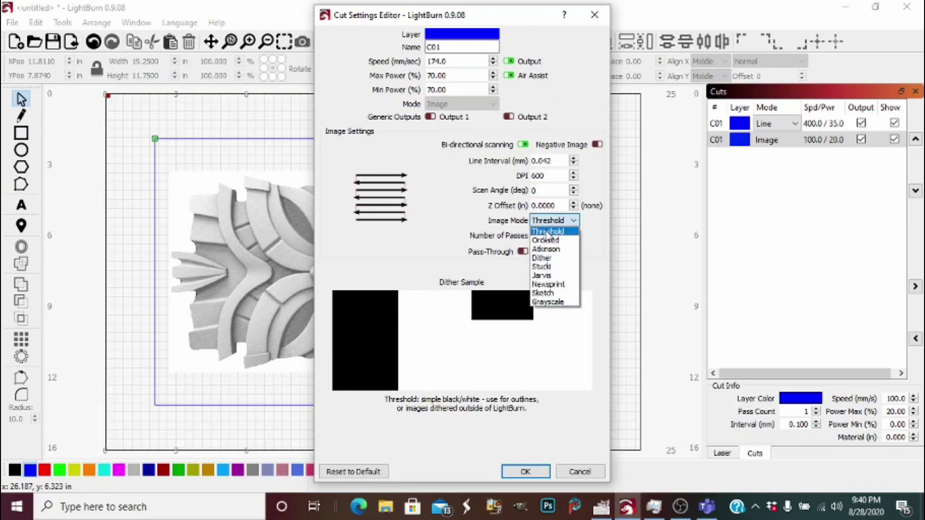
{"action": "left_click", "coordinate": [504, 248]}
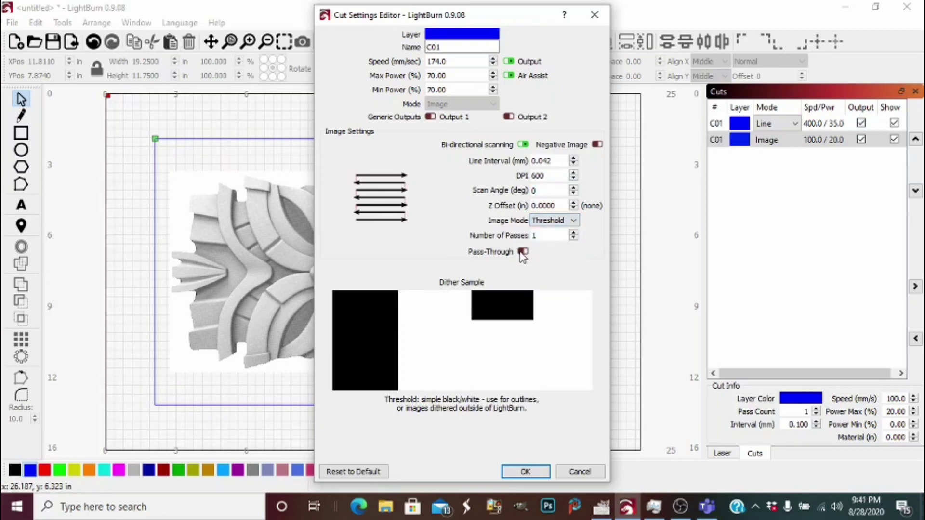
{"action": "left_click", "coordinate": [523, 253]}
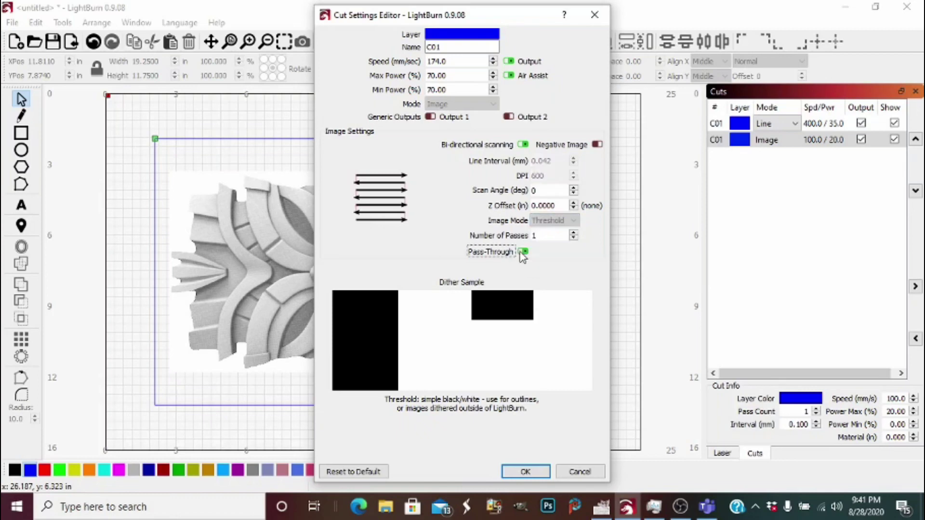
{"action": "left_click", "coordinate": [524, 472]}
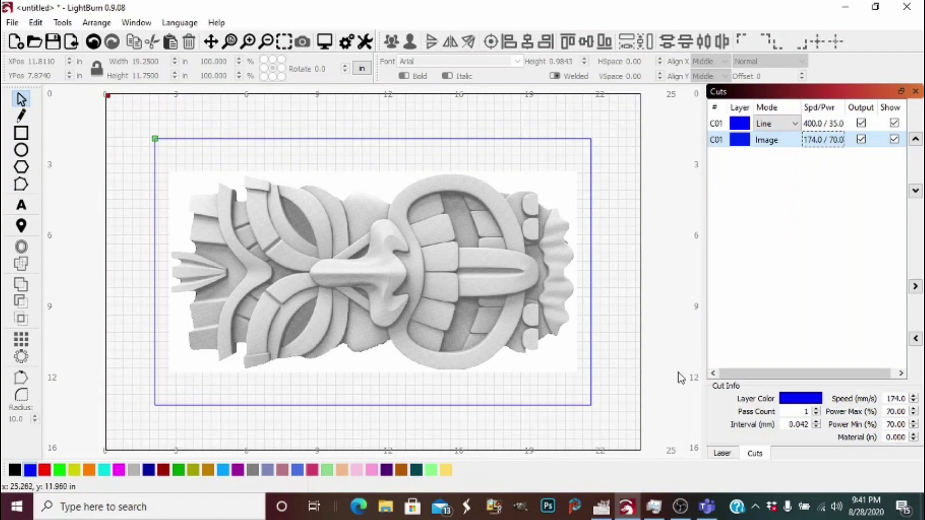
{"action": "mouse_move", "coordinate": [683, 510]}
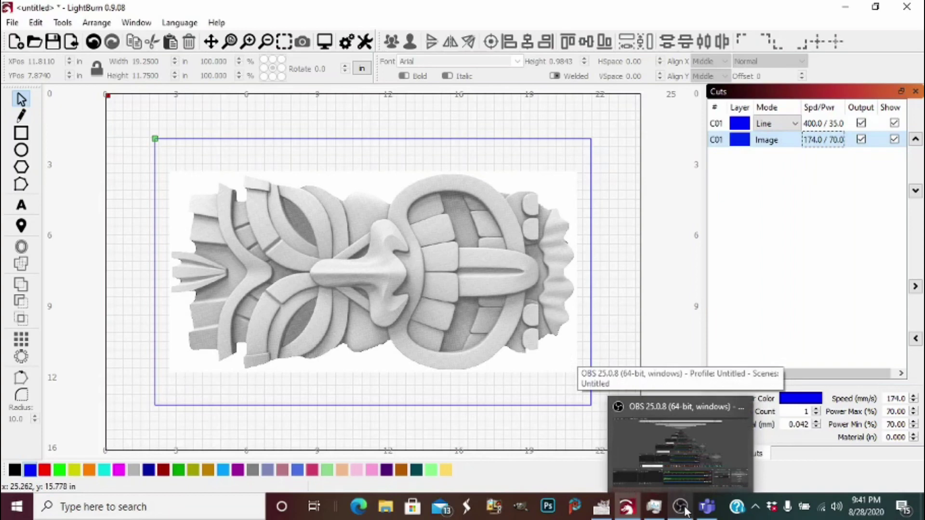